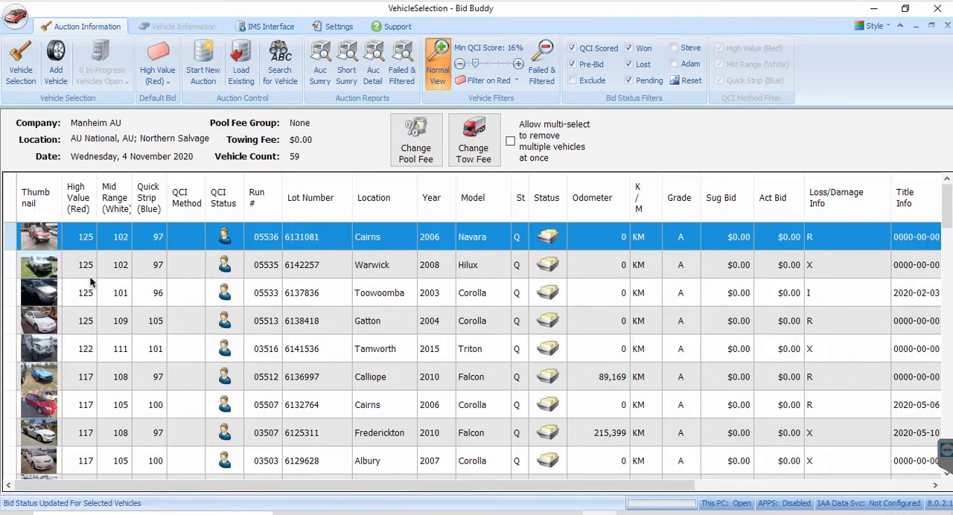
Switch to the Failed & Filtered vehicle list and then back to the normal vehicle view
{"action": "left_click", "coordinate": [549, 73]}
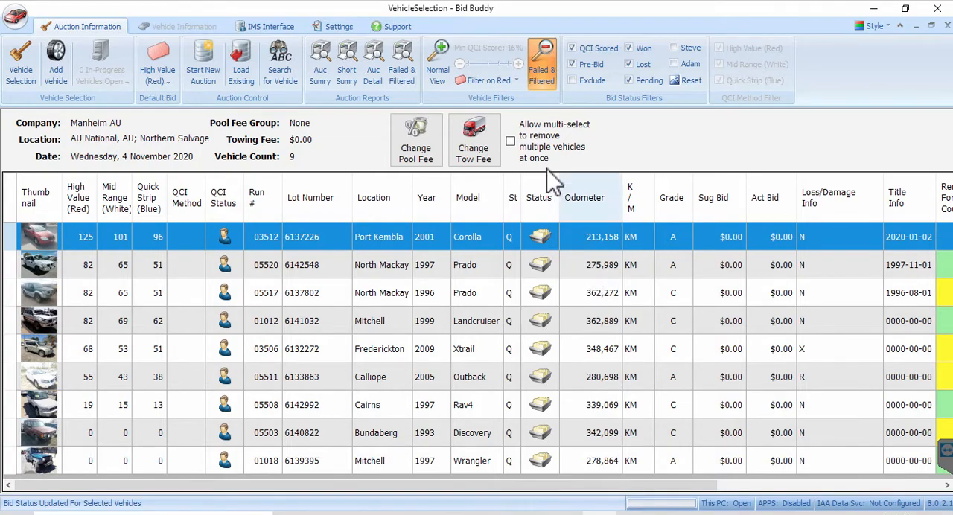
{"action": "left_click", "coordinate": [437, 64]}
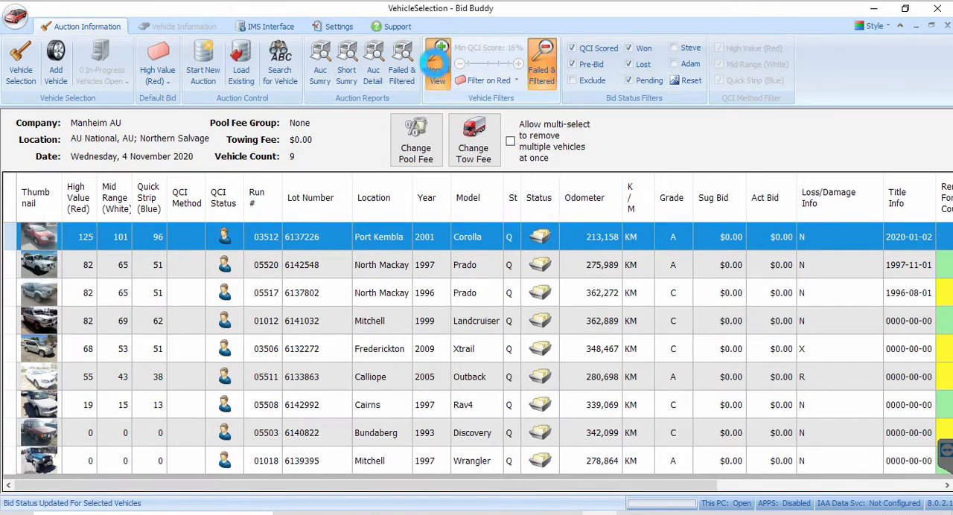
Open the Quick Counts Settings, examine the Filters tab values, and close the settings window
{"action": "left_click", "coordinate": [338, 28]}
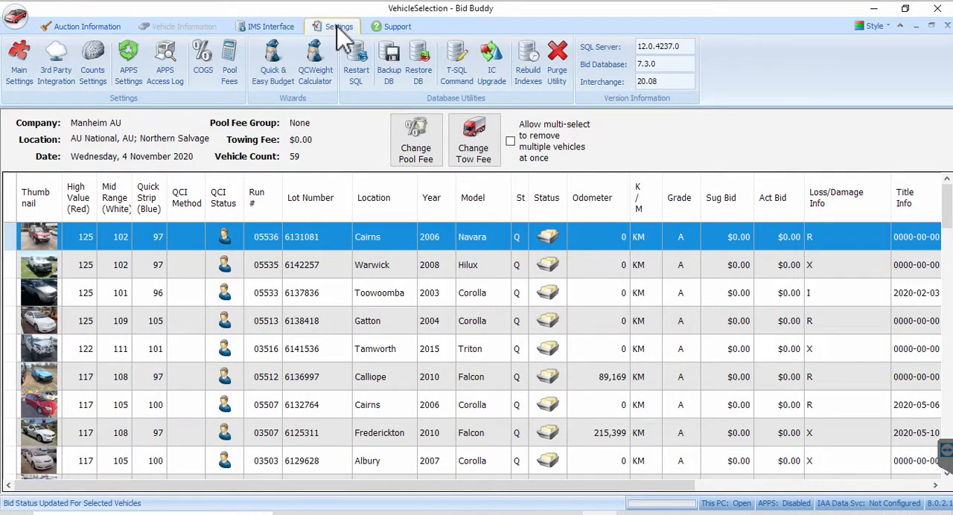
{"action": "left_click", "coordinate": [97, 67]}
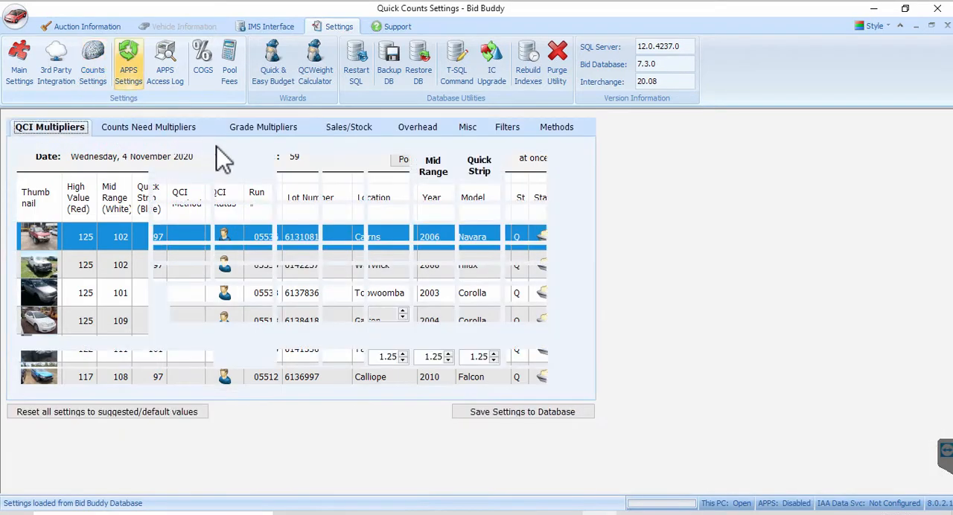
{"action": "left_click", "coordinate": [507, 128]}
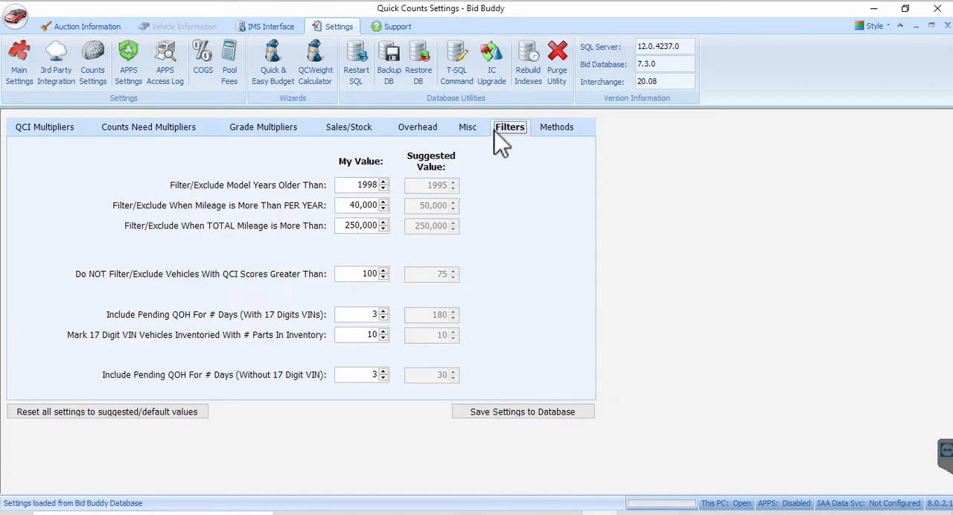
{"action": "left_click", "coordinate": [947, 26]}
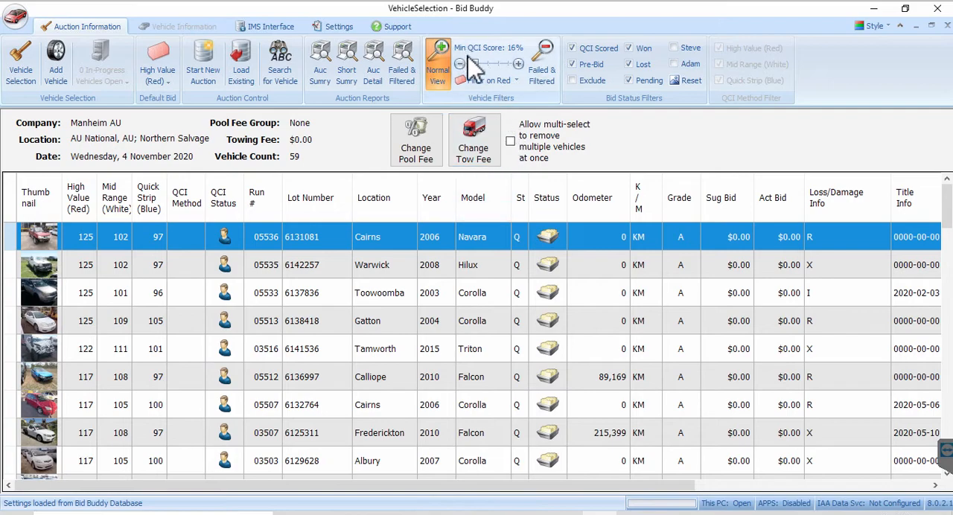
Lower the minimum QCI score filter to 0%
{"action": "mouse_move", "coordinate": [477, 62]}
{"action": "left_mouse_down"}
{"action": "mouse_move", "coordinate": [466, 62]}
{"action": "mouse_move", "coordinate": [482, 67]}
{"action": "left_mouse_up"}
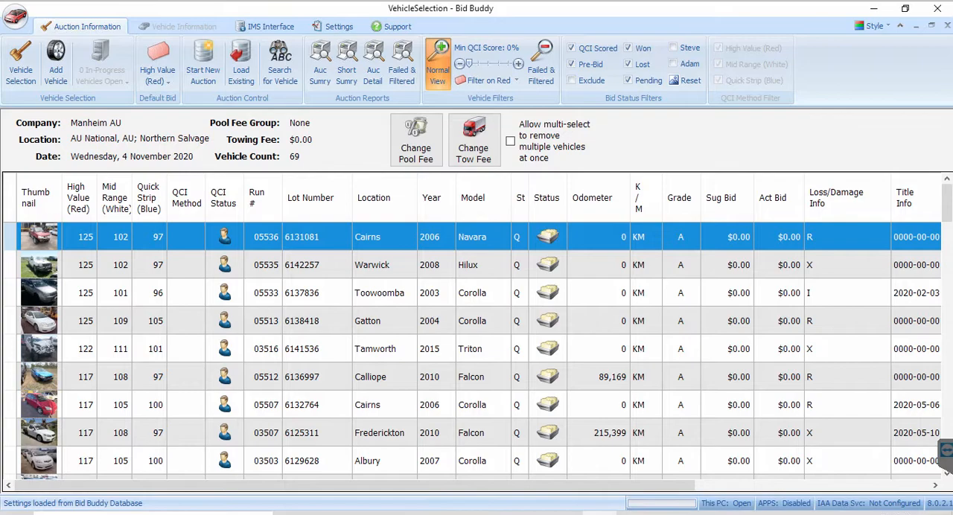
Select the 2006 Cairns Corolla and open its Update Bid Status options without choosing one
{"action": "left_click", "coordinate": [110, 407]}
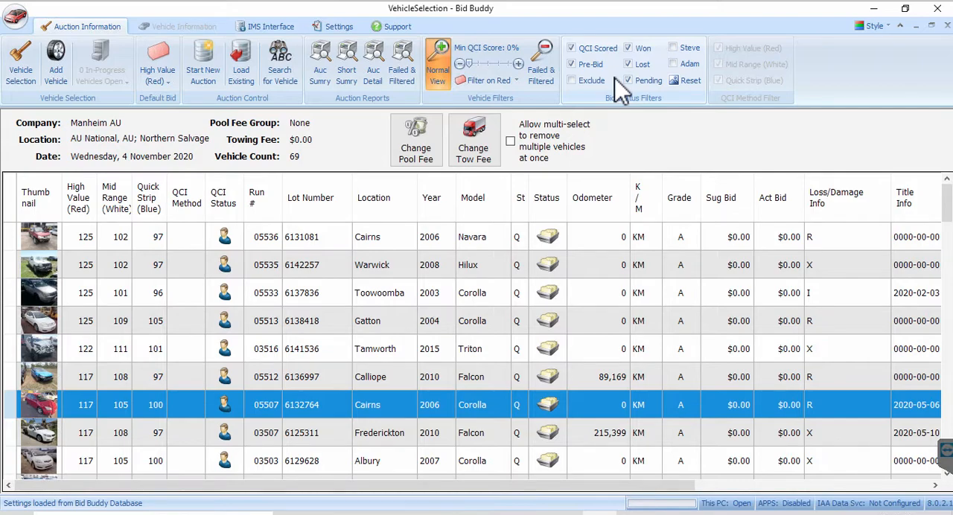
{"action": "right_click", "coordinate": [359, 407]}
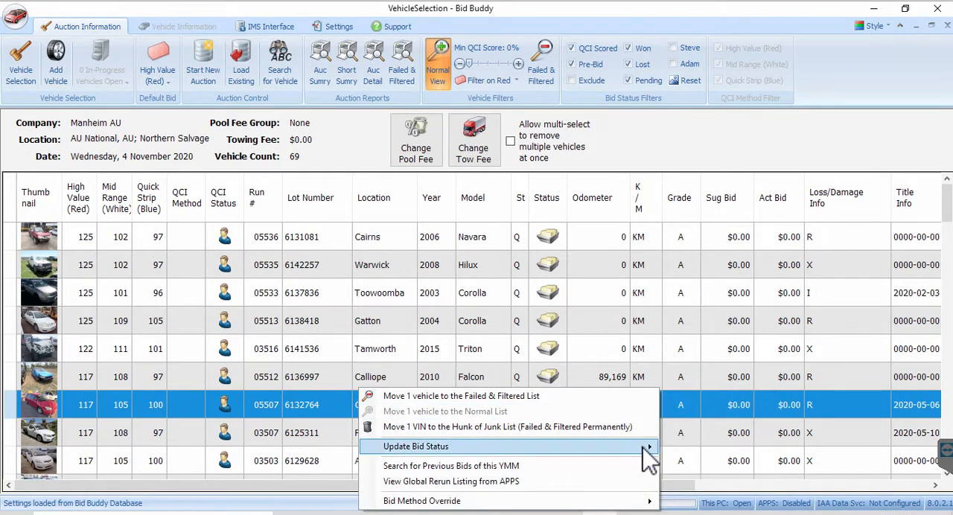
{"action": "mouse_move", "coordinate": [645, 447]}
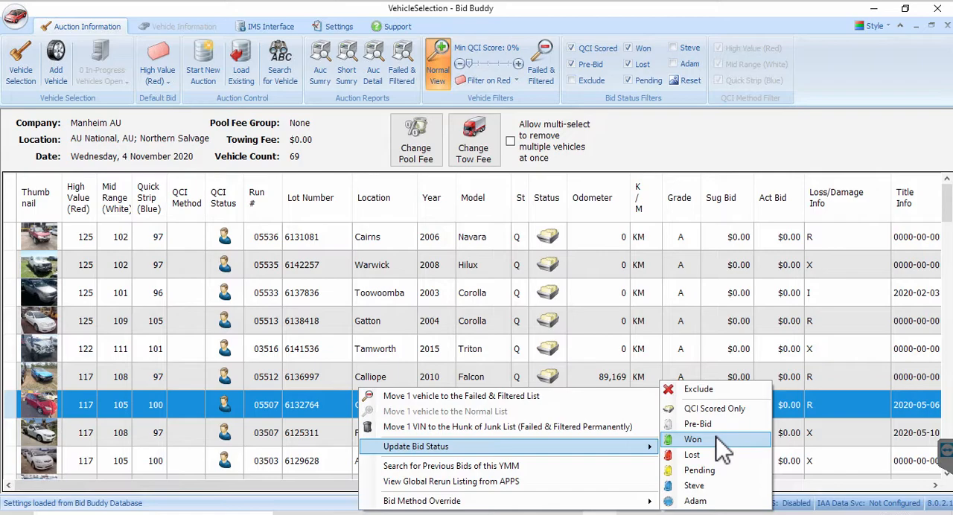
{"action": "left_click", "coordinate": [656, 135]}
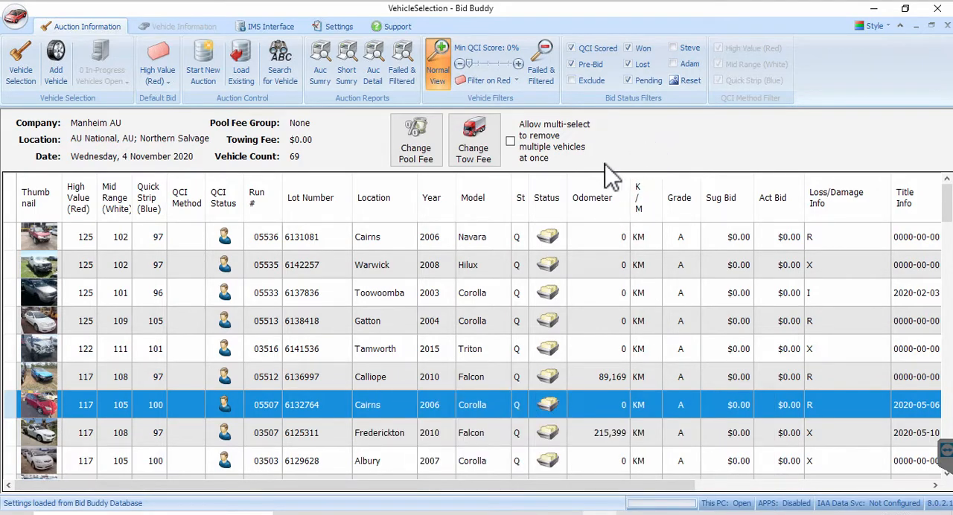
Move the 2006 Cairns Corolla (run 05507) to the Failed & Filtered list
{"action": "right_click", "coordinate": [485, 403]}
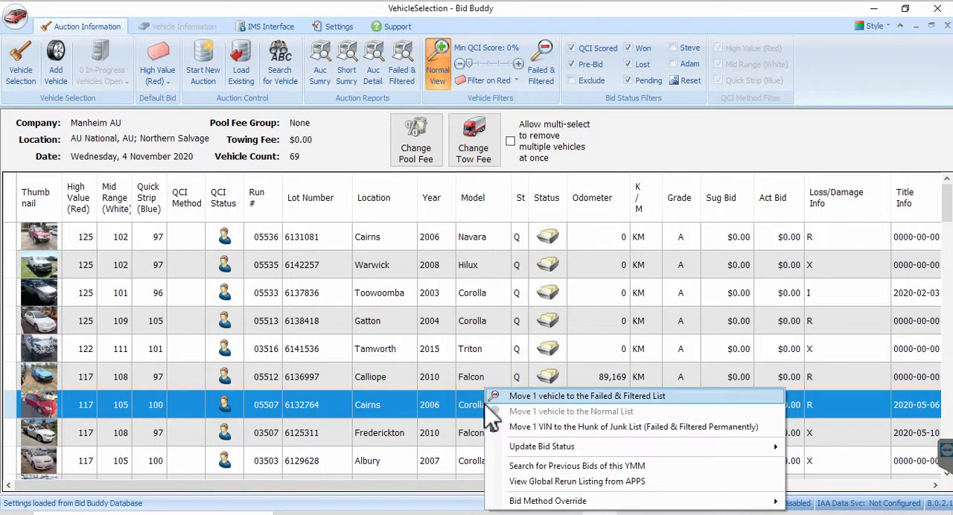
{"action": "left_click", "coordinate": [533, 401]}
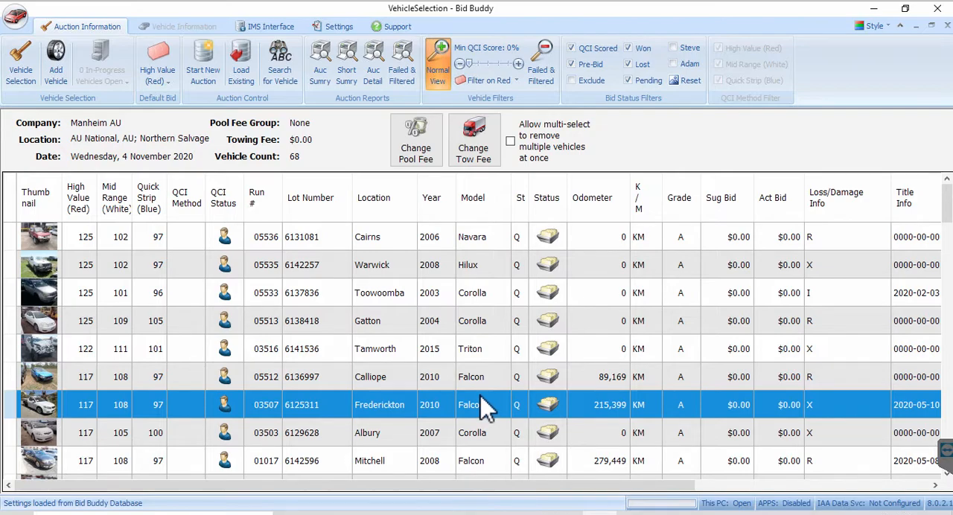
Check the Failed & Filtered list again and return to the normal view
{"action": "left_click", "coordinate": [541, 63]}
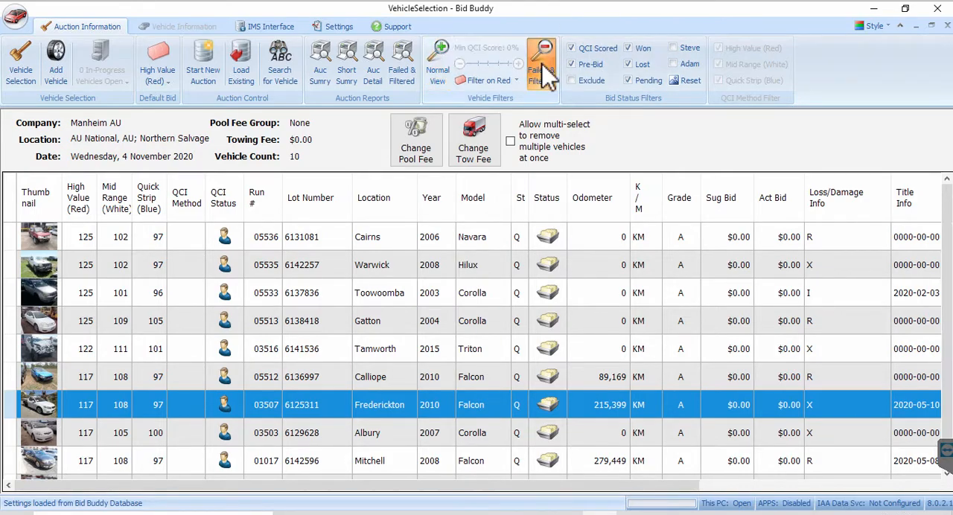
{"action": "left_click", "coordinate": [438, 64]}
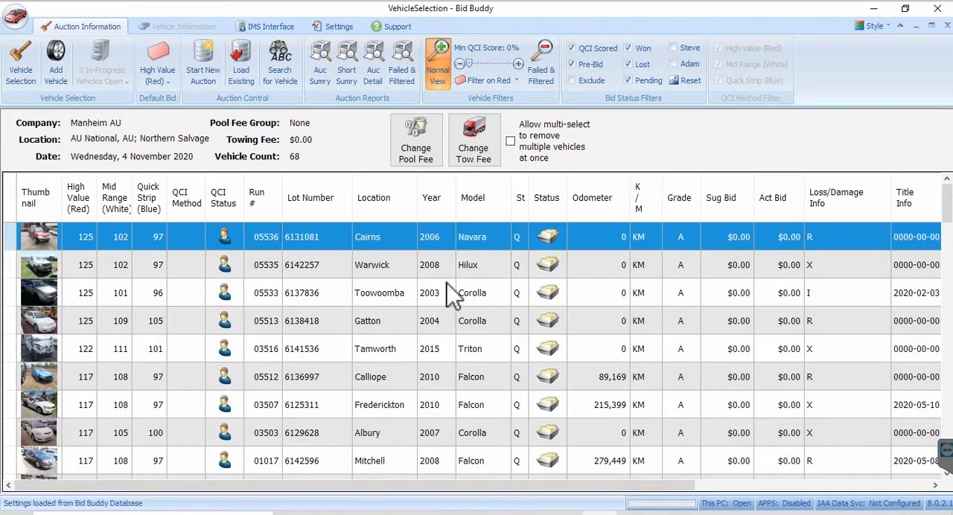
Allow multi-select, select the Tamworth Triton, Calliope Falcon and Fredericton Falcon rows, and move them to the Failed & Filtered list
{"action": "left_click", "coordinate": [511, 142]}
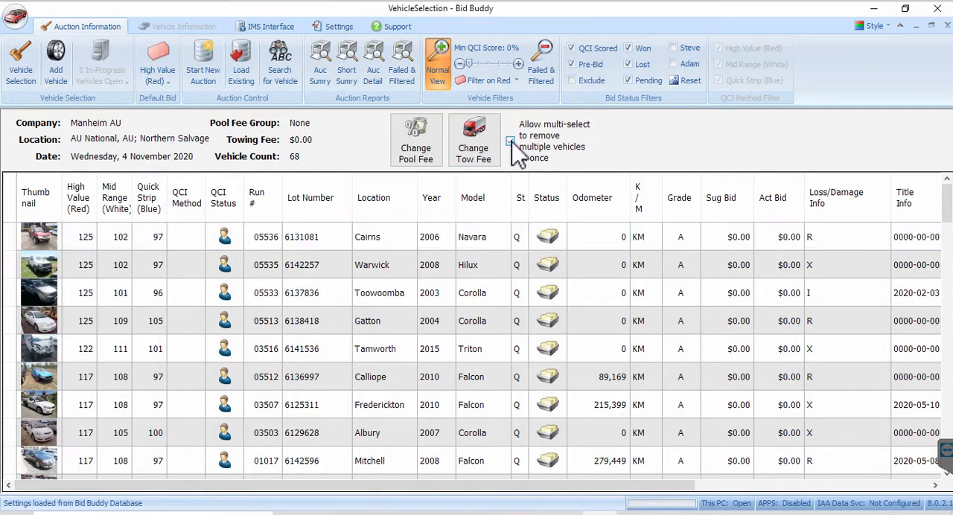
{"action": "left_click", "coordinate": [408, 351]}
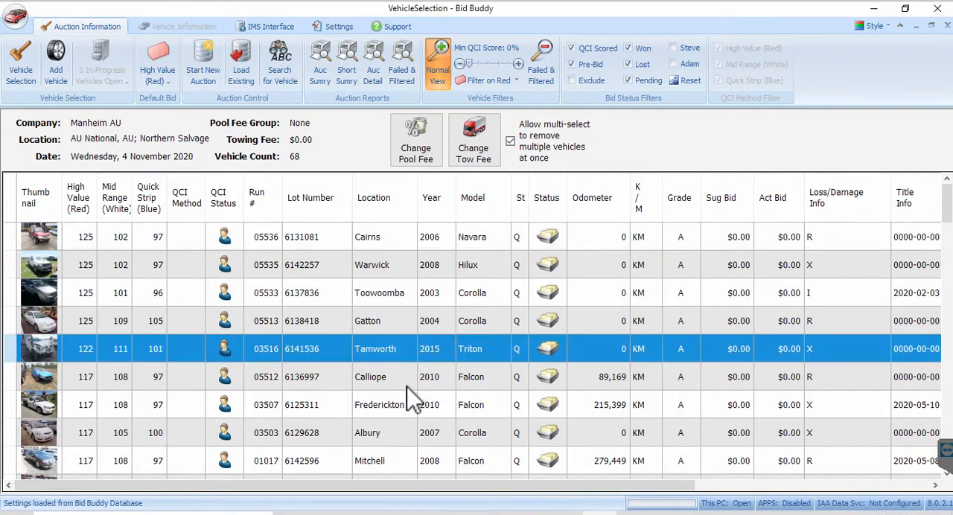
{"action": "left_click", "coordinate": [393, 406], "text": "shift"}
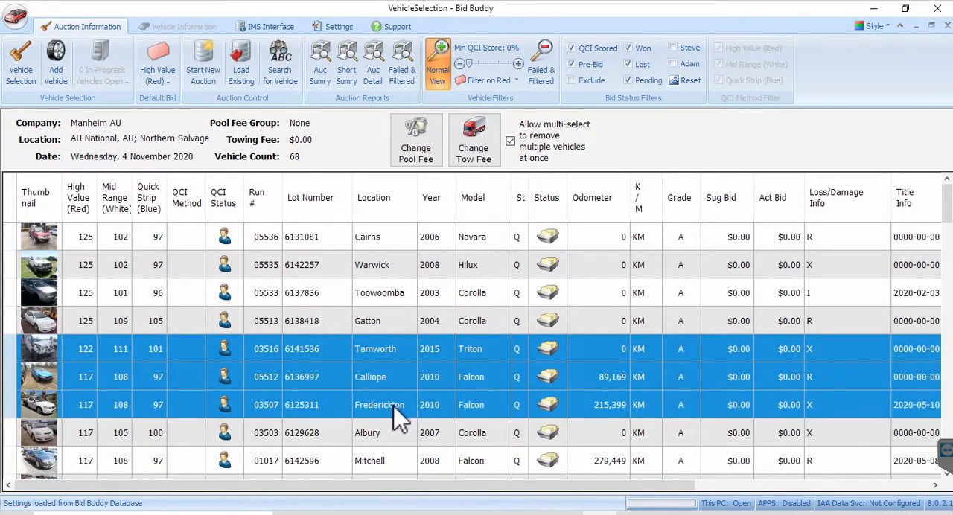
{"action": "right_click", "coordinate": [396, 364]}
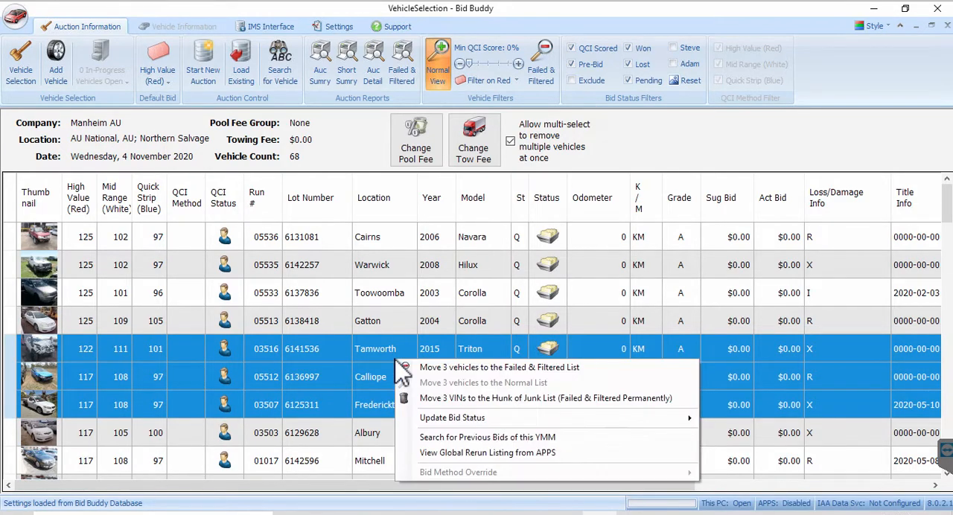
{"action": "left_click", "coordinate": [496, 368]}
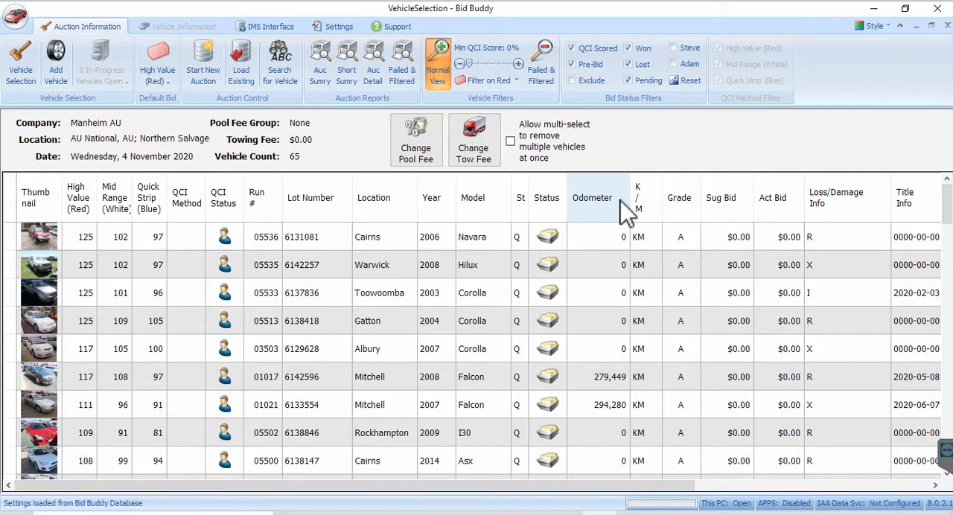
Sort vehicles by Location, multi-select the Cairns vehicles from run 05505 through 05510, and move them to the Failed & Filtered list
{"action": "left_click", "coordinate": [389, 209]}
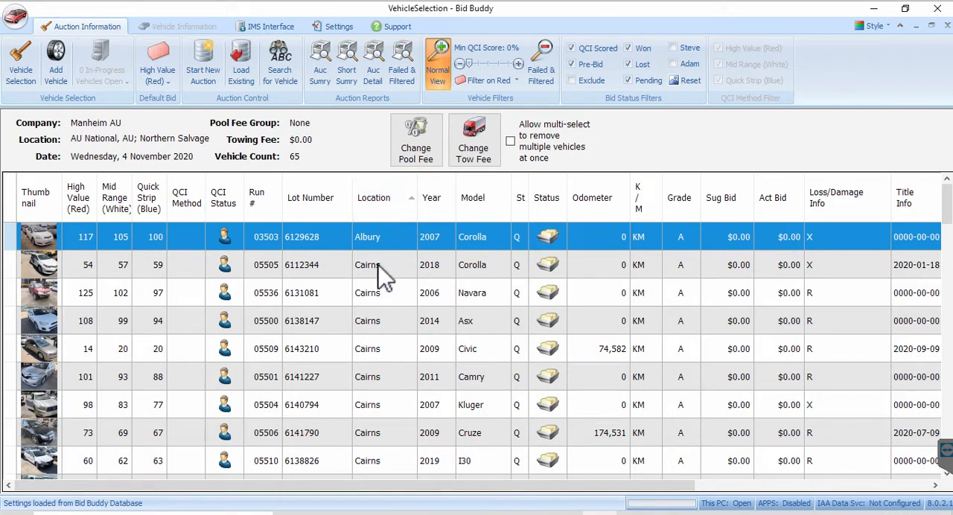
{"action": "left_click", "coordinate": [378, 263]}
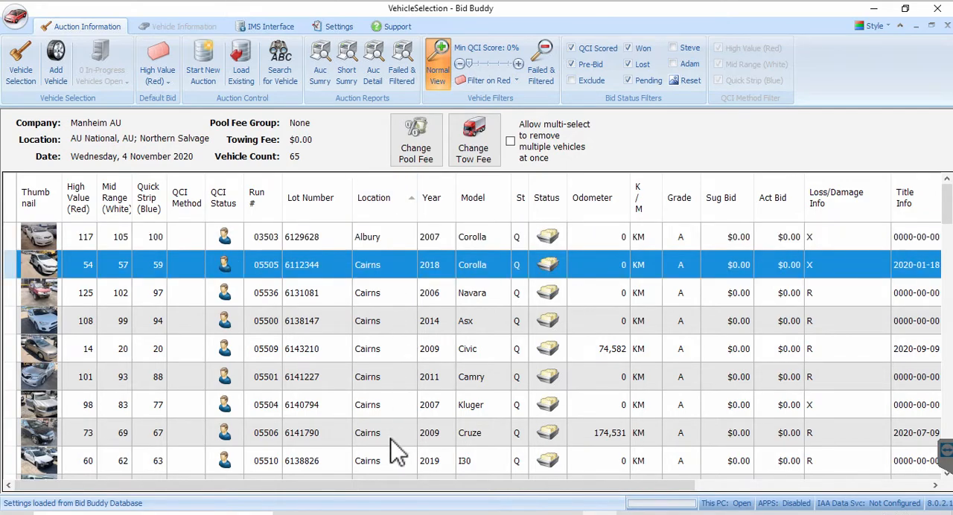
{"action": "scroll", "coordinate": [395, 451], "scroll_direction": "down", "scroll_amount": 1}
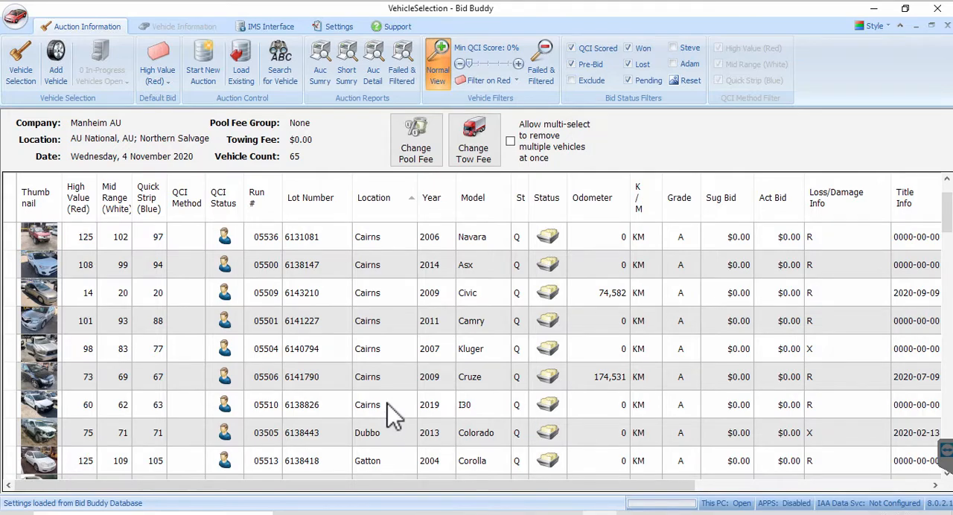
{"action": "left_click", "coordinate": [511, 141]}
{"action": "scroll", "coordinate": [387, 265], "scroll_direction": "up", "scroll_amount": 1}
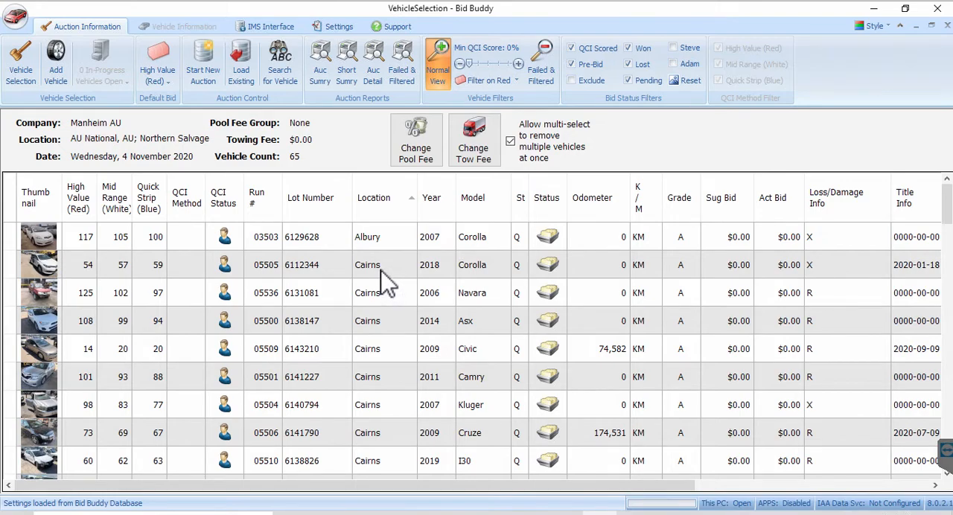
{"action": "left_click", "coordinate": [384, 270]}
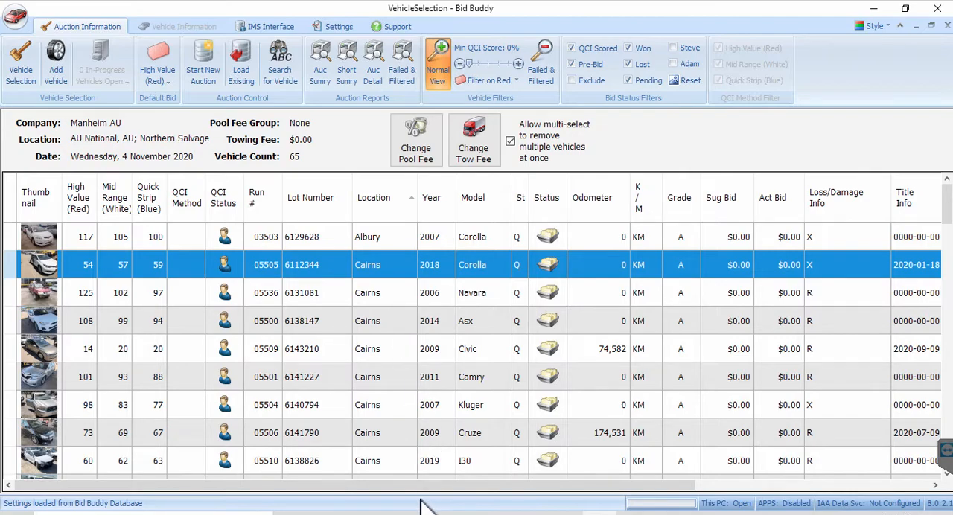
{"action": "left_click", "coordinate": [386, 462], "text": "ctrl"}
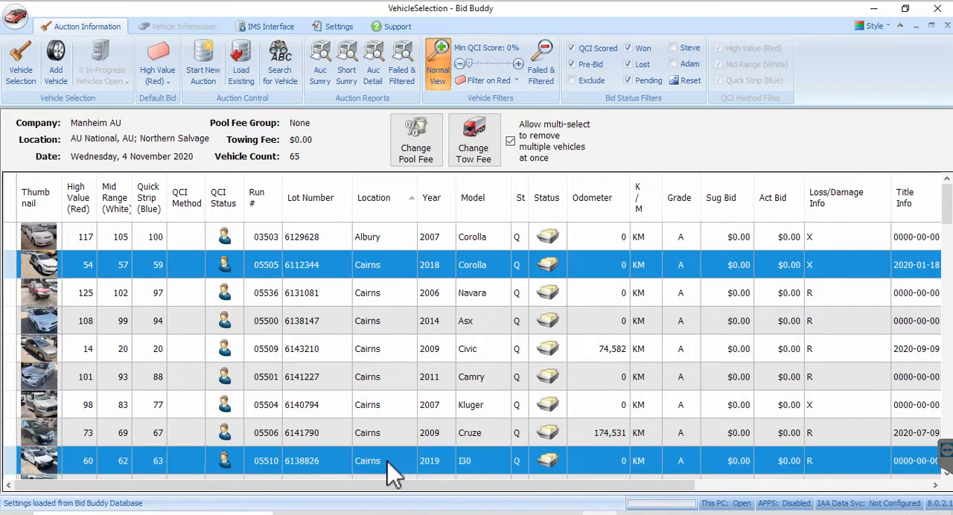
{"action": "left_click", "coordinate": [400, 268]}
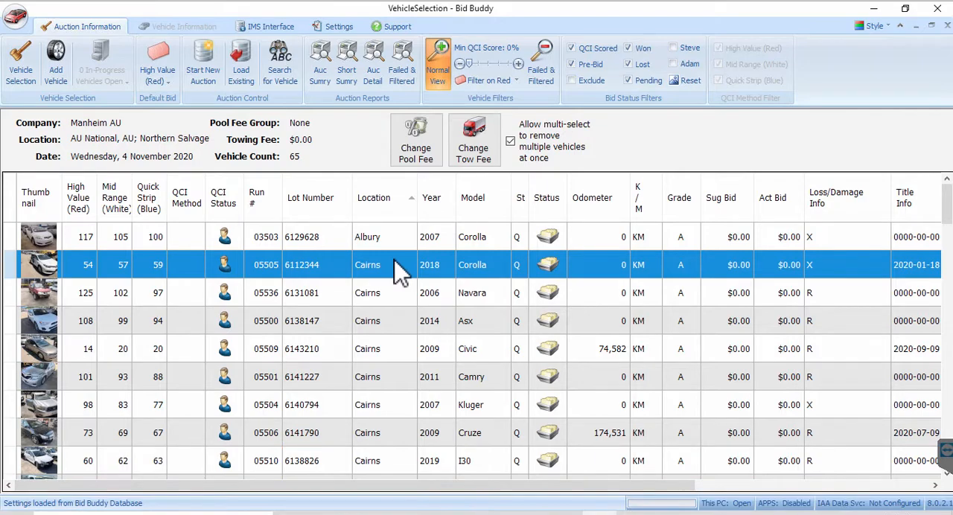
{"action": "left_click", "coordinate": [395, 463], "text": "shift"}
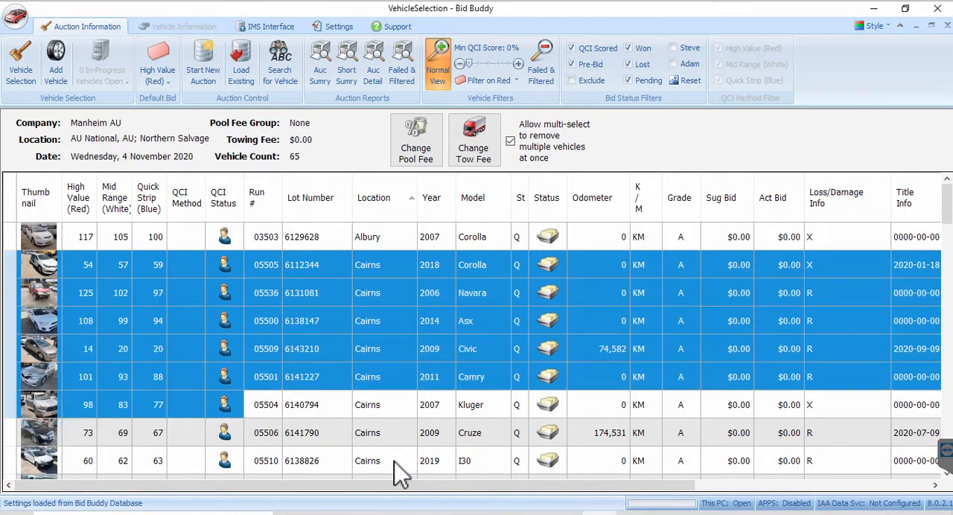
{"action": "right_click", "coordinate": [361, 314]}
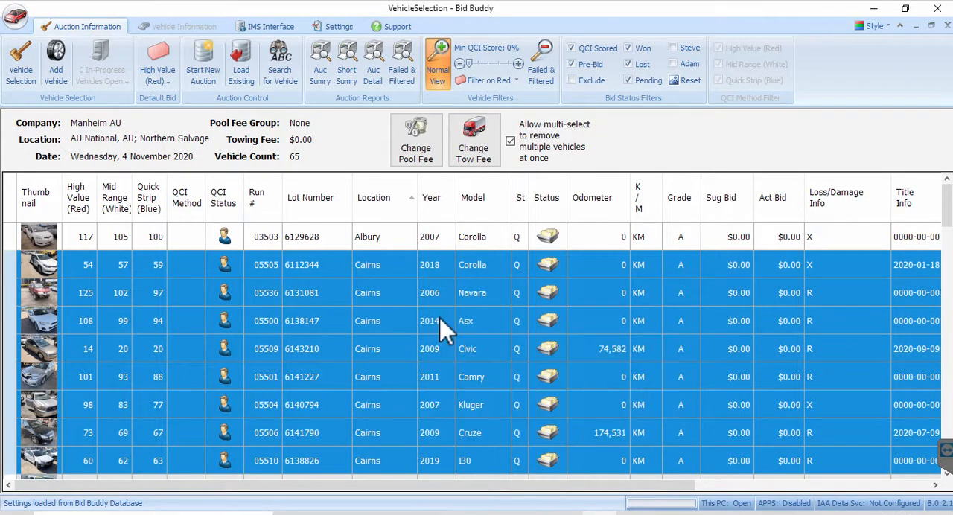
{"action": "left_click", "coordinate": [446, 321]}
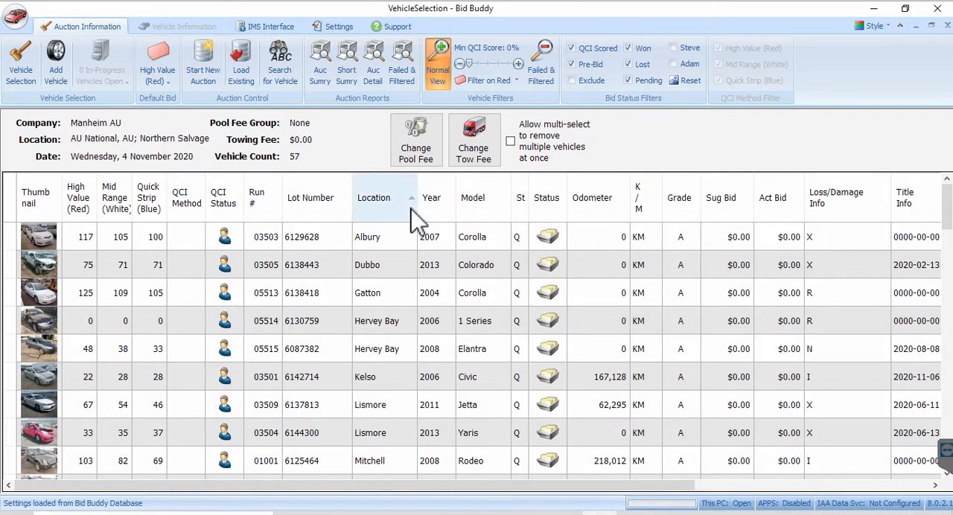
Sort by Model, multi-select the Mitchell 3, 3 Series and Accord rows, and move them to the Failed & Filtered list
{"action": "left_click", "coordinate": [495, 214]}
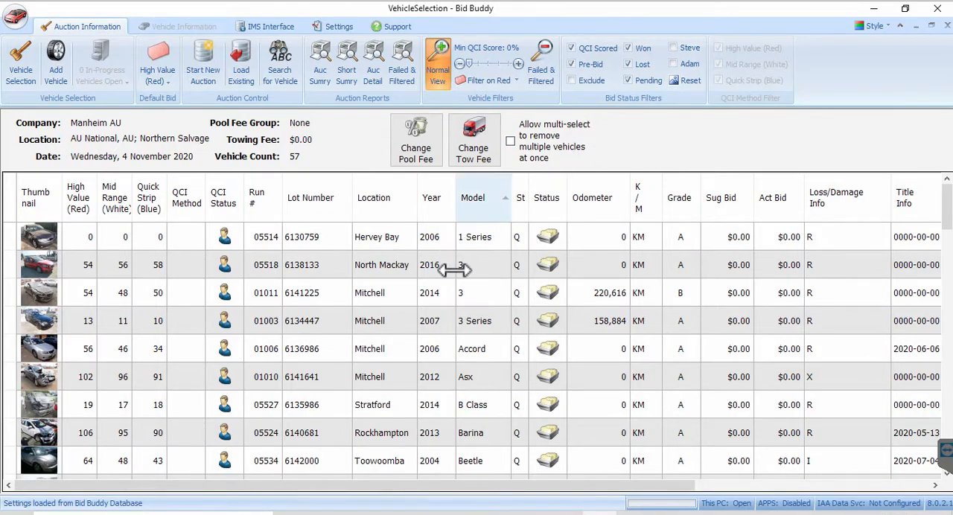
{"action": "left_click", "coordinate": [437, 326]}
{"action": "right_click", "coordinate": [437, 325]}
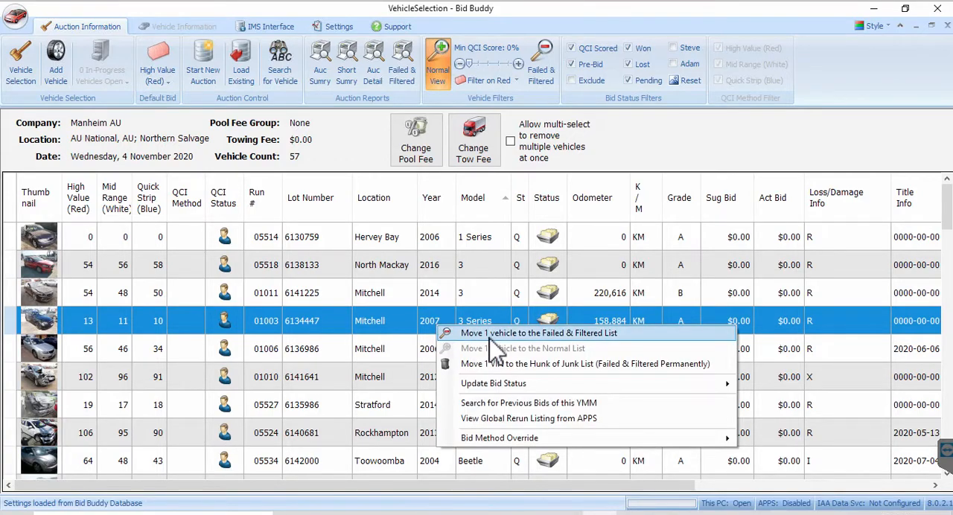
{"action": "left_click", "coordinate": [511, 143]}
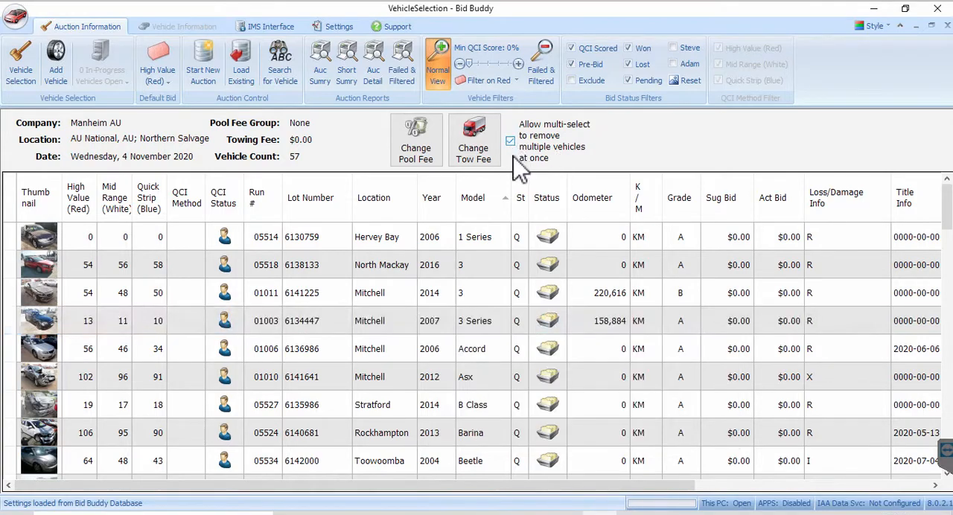
{"action": "left_click", "coordinate": [396, 326]}
{"action": "left_click_drag", "start_coordinate": [388, 293], "coordinate": [395, 356]}
{"action": "right_click", "coordinate": [395, 356]}
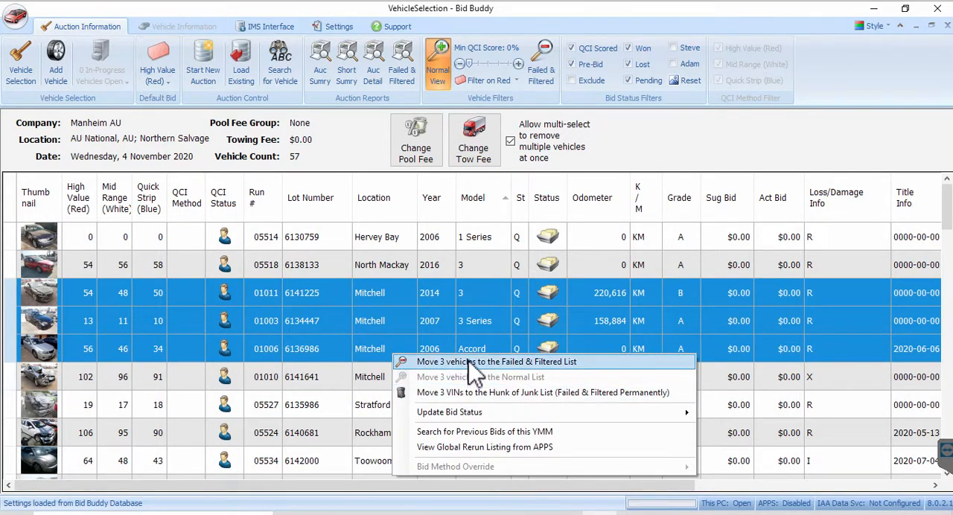
{"action": "left_click", "coordinate": [468, 362]}
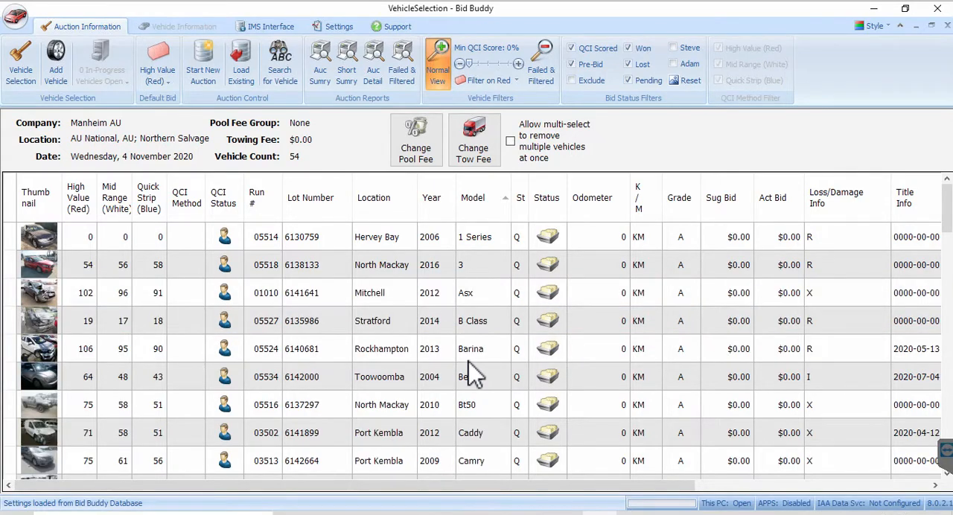